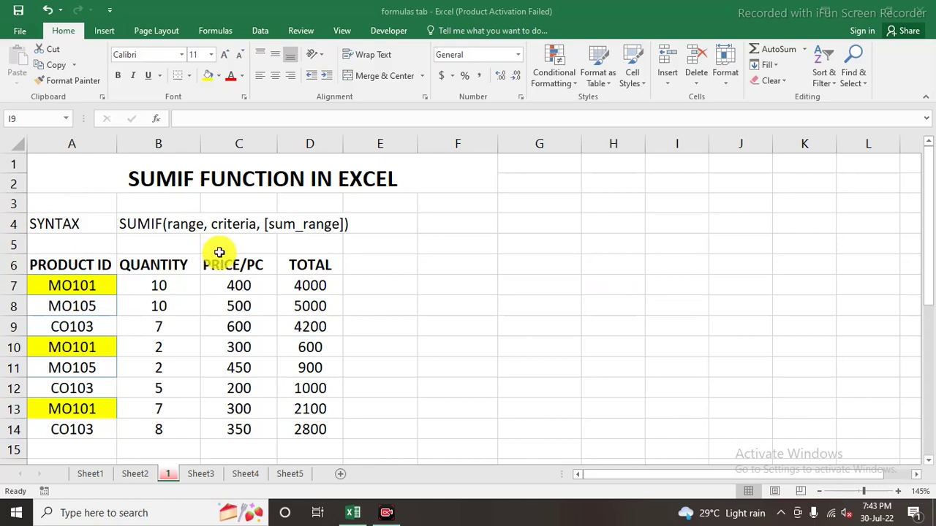
# Point out the sheet title, the SUMIF syntax in B4, the C9 price and the MO101 entries in A7, A10, A13.
pyautogui.click(182, 180)
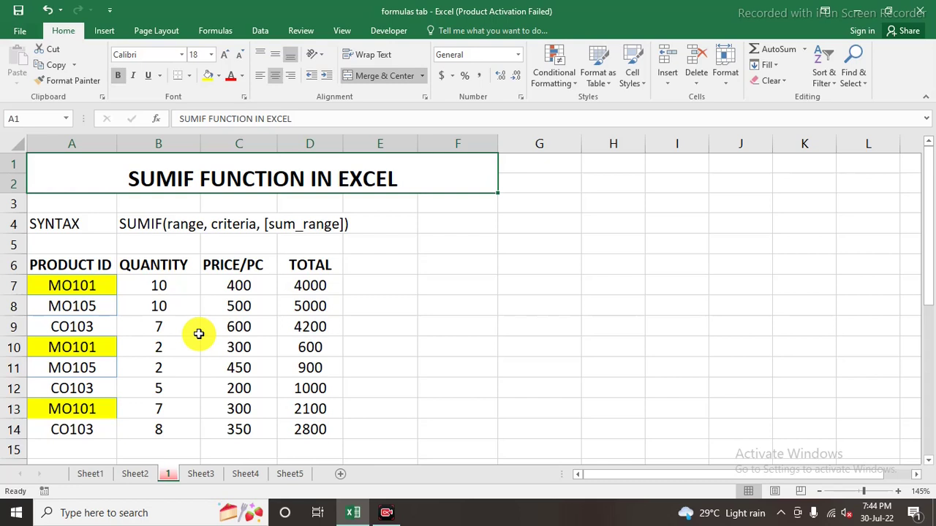
pyautogui.click(216, 329)
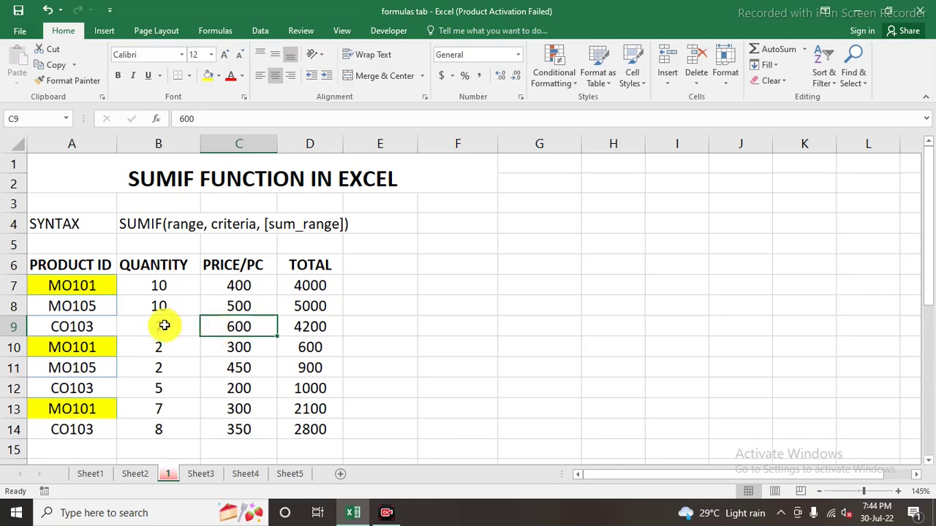
pyautogui.click(77, 285)
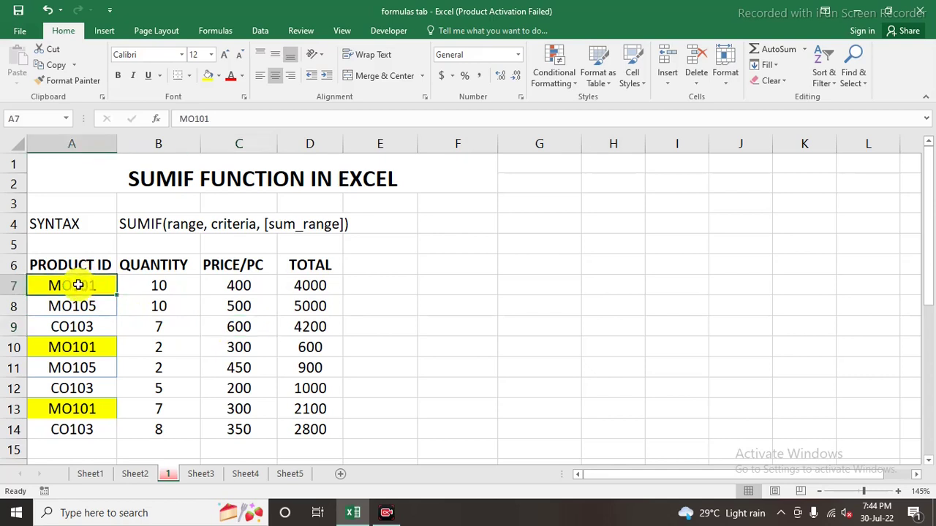
pyautogui.click(59, 223)
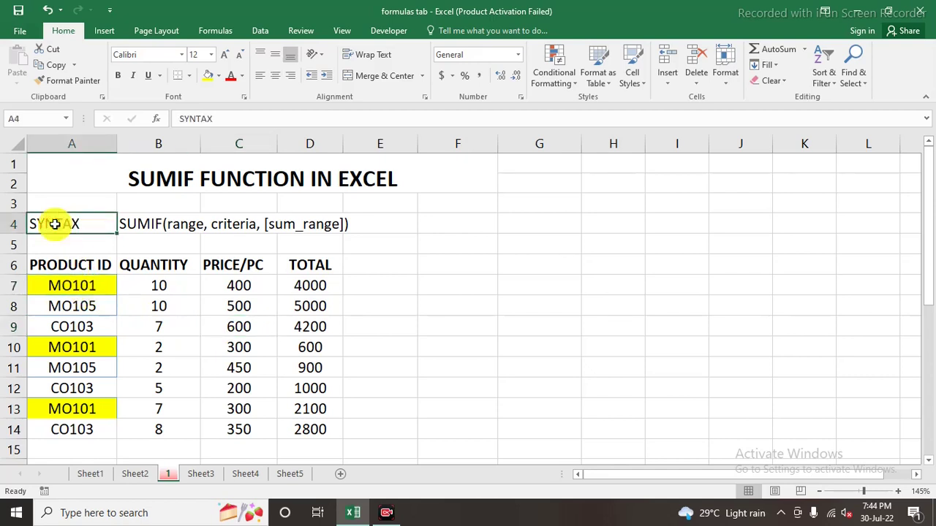
pyautogui.click(147, 228)
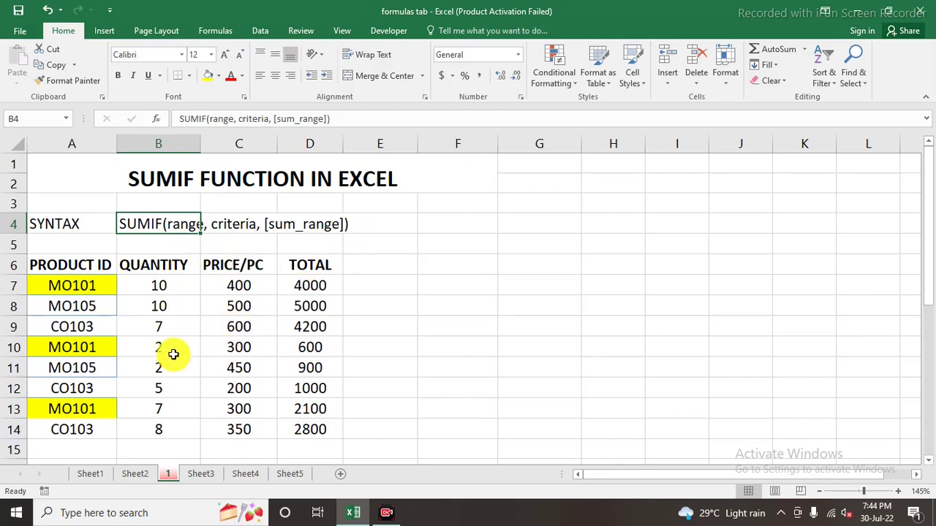
pyautogui.click(55, 288)
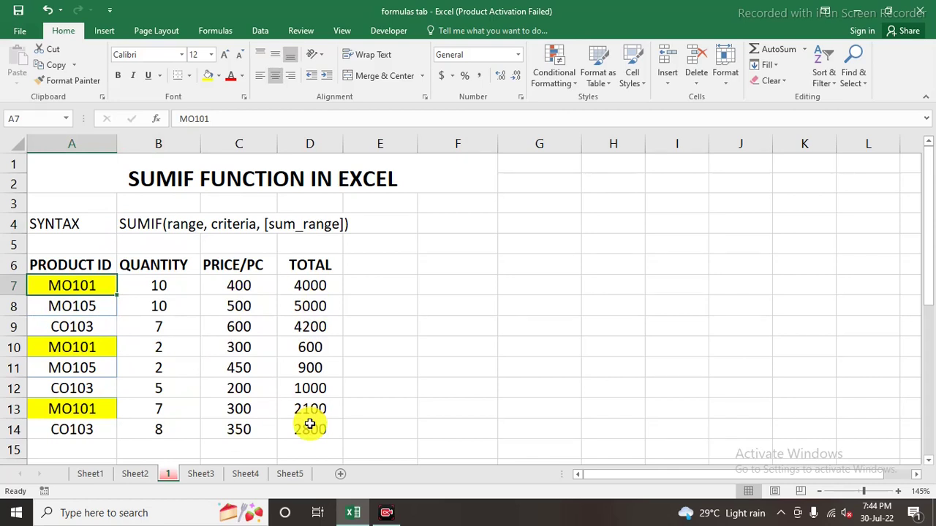
pyautogui.click(46, 287)
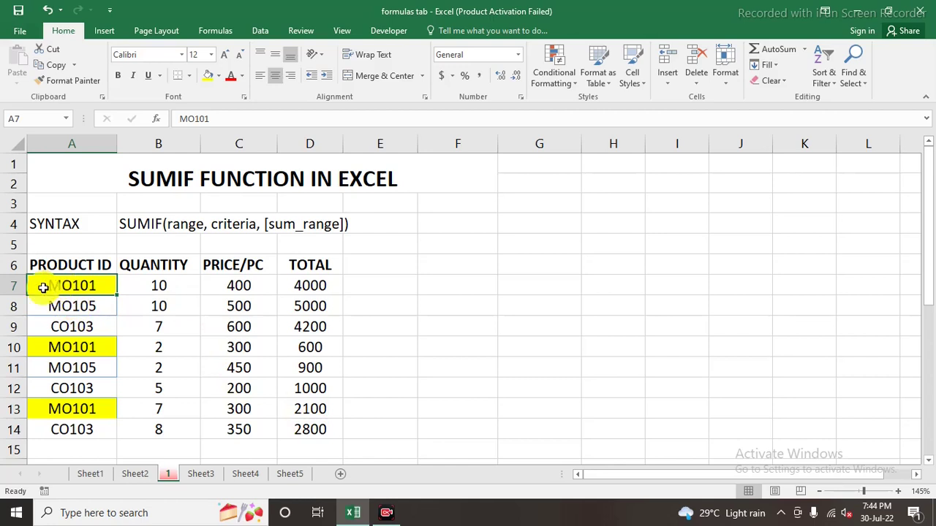
pyautogui.click(73, 353)
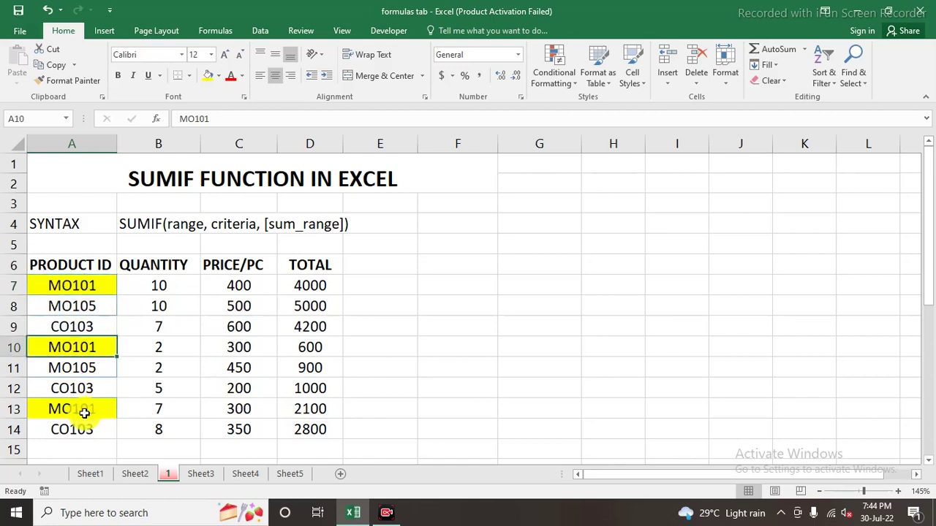
pyautogui.click(84, 411)
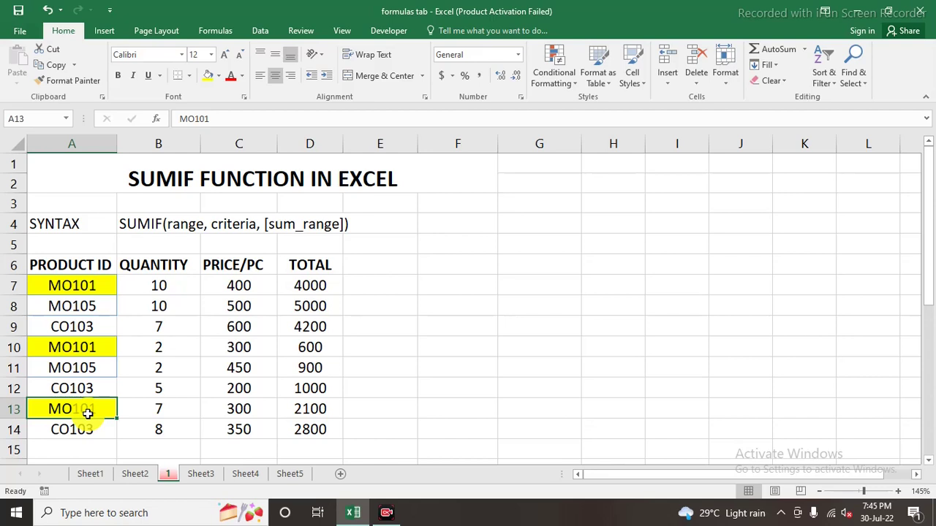
# Start a =sumif( formula in cell F7.
pyautogui.click(374, 313)
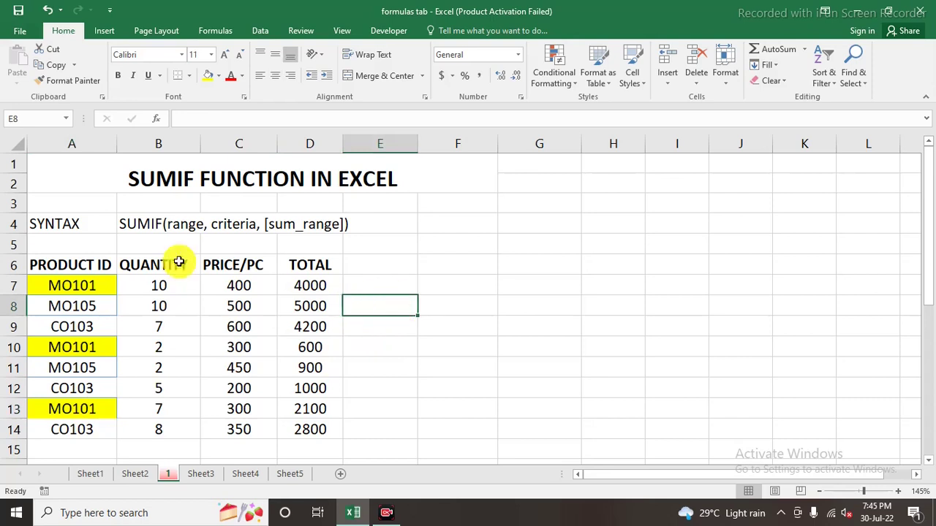
pyautogui.click(433, 289)
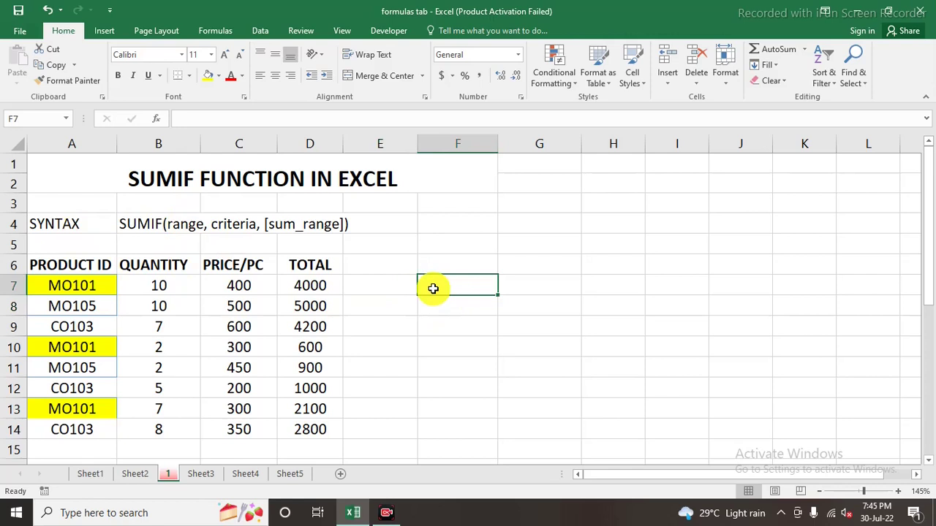
pyautogui.write('=sum')
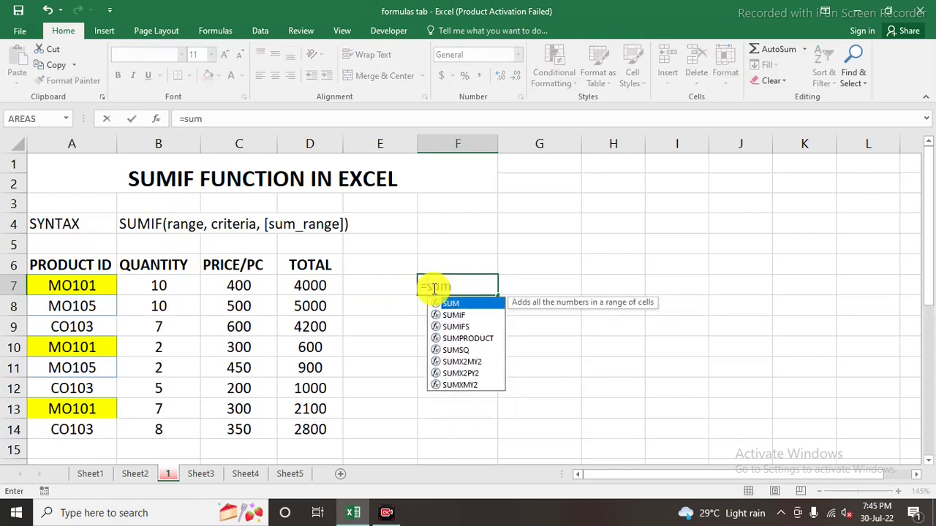
pyautogui.write('if(')
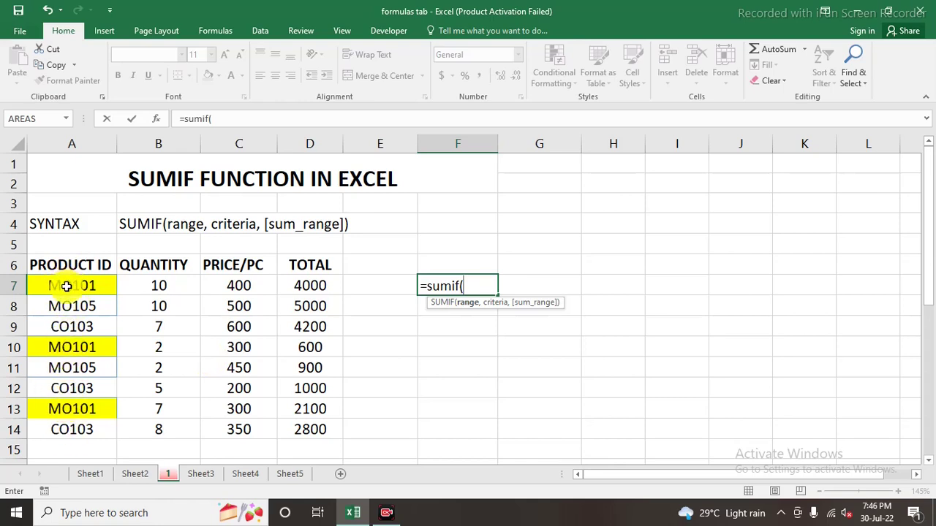
# Complete F7 as =sumif($A$7:$A$14,"mo101",$D$7:$D$14), returning 6700.
pyautogui.moveTo(68, 286); pyautogui.dragTo(66, 430)
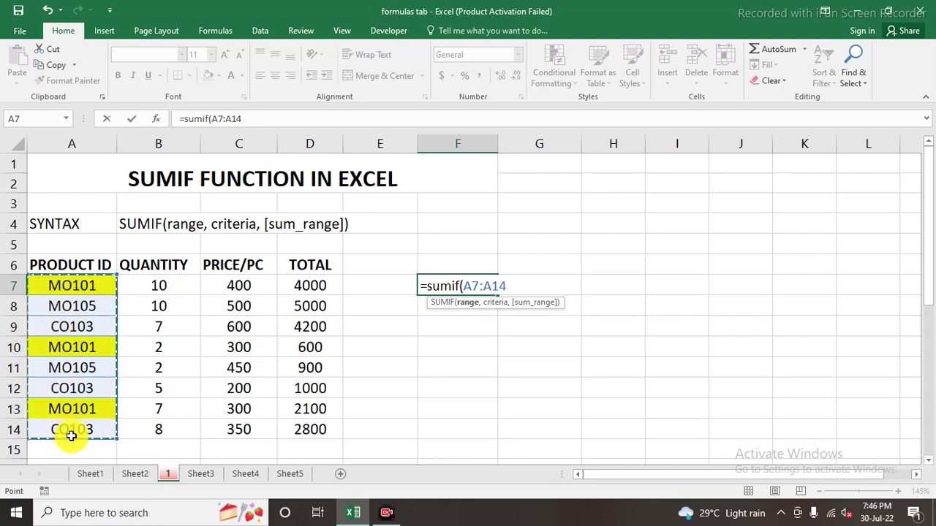
pyautogui.press('F4')
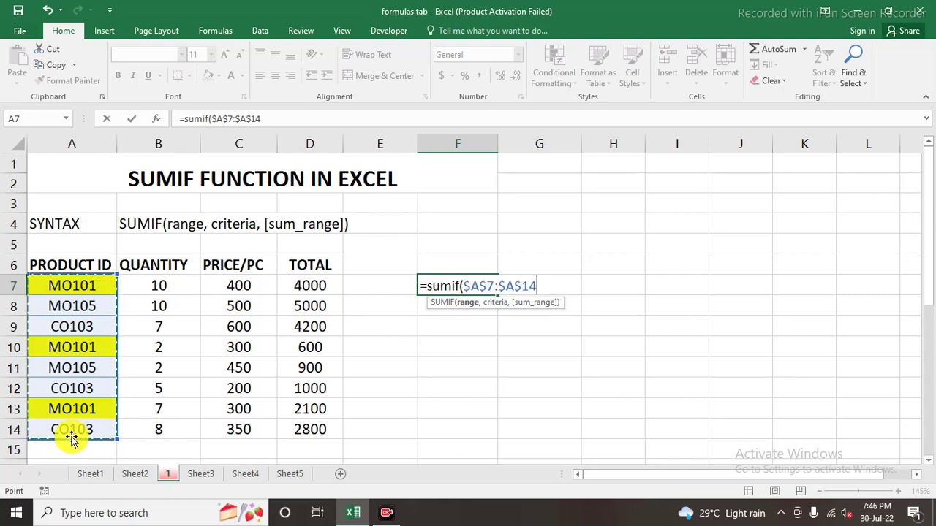
pyautogui.write(',')
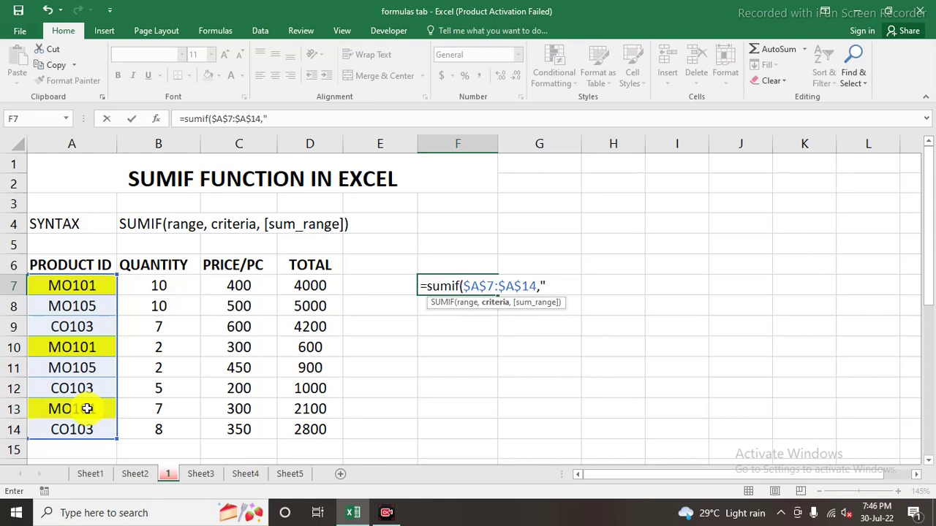
pyautogui.write('mo')
pyautogui.write('101')
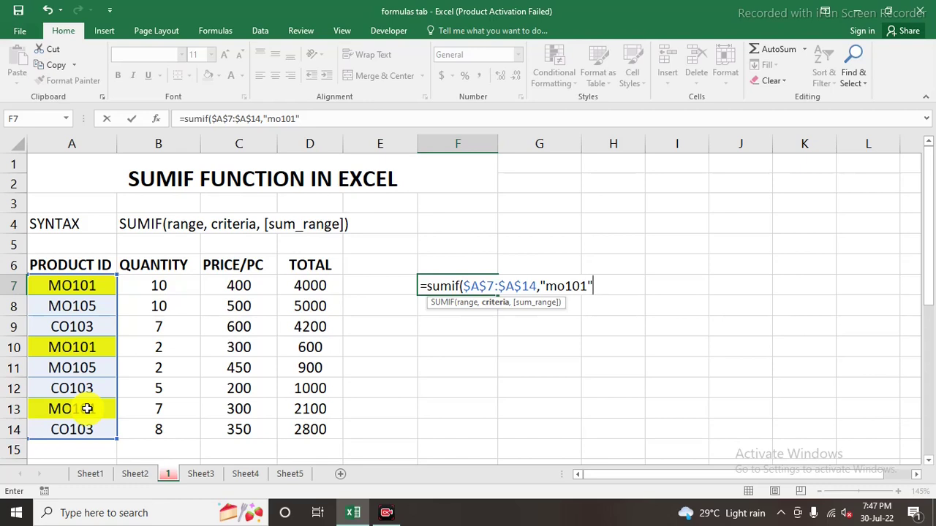
pyautogui.write(',')
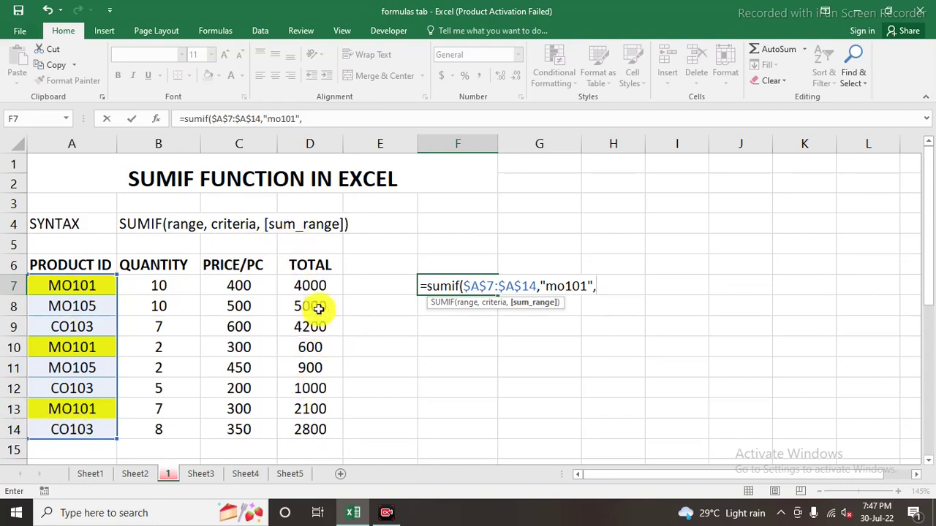
pyautogui.moveTo(310, 280); pyautogui.dragTo(316, 427)
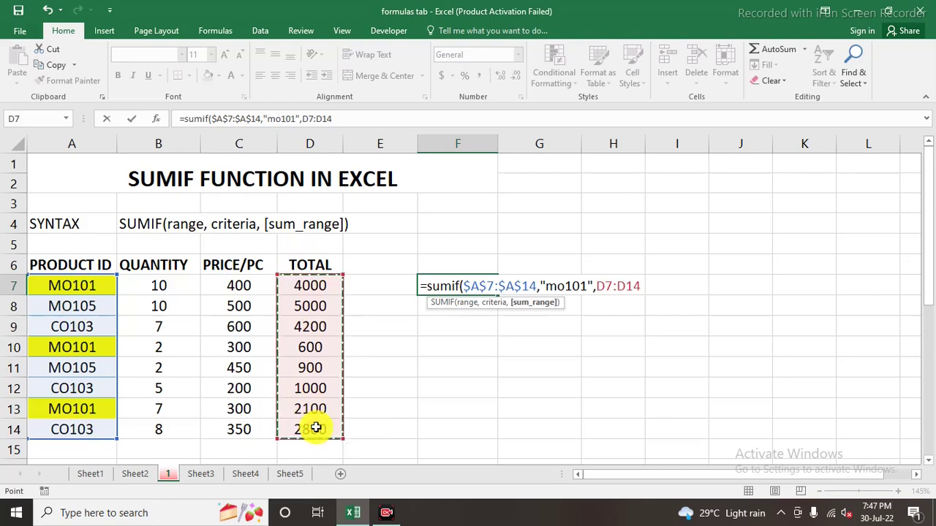
pyautogui.press('F4')
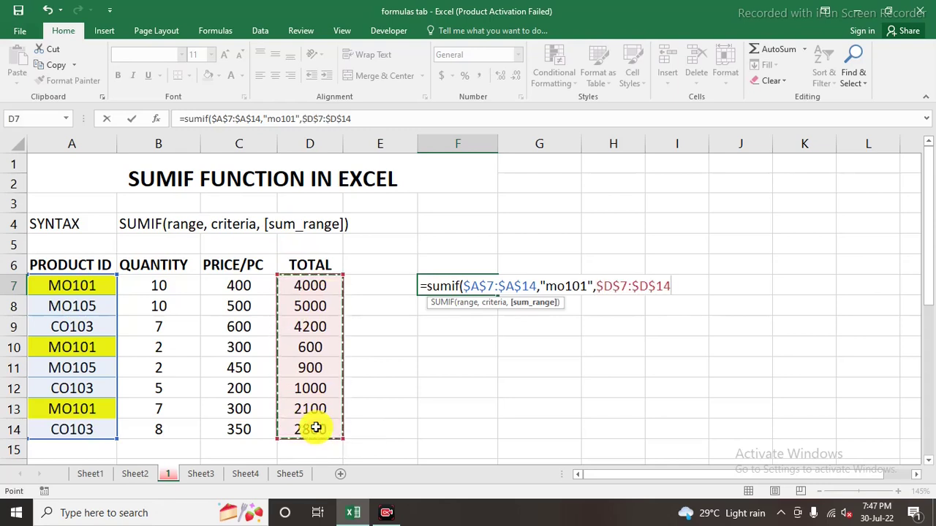
pyautogui.write(')')
pyautogui.press('Return')
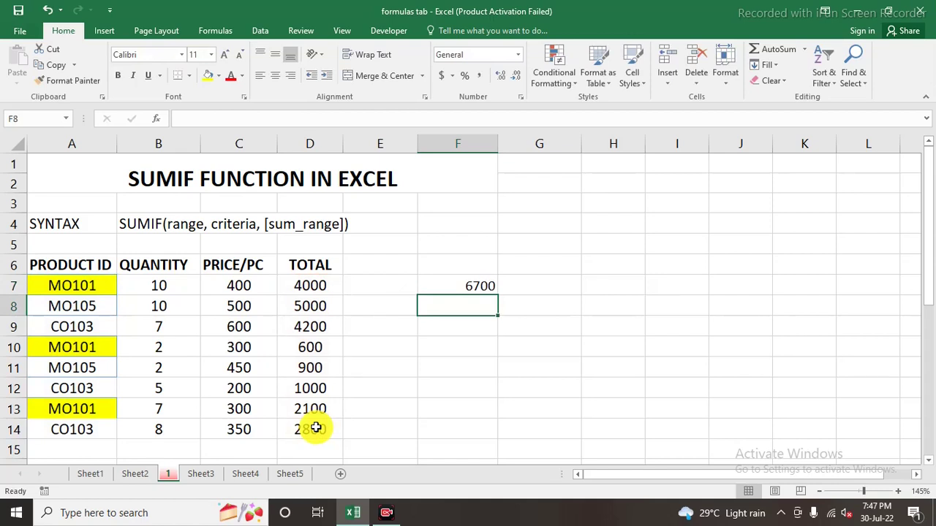
pyautogui.click(303, 285)
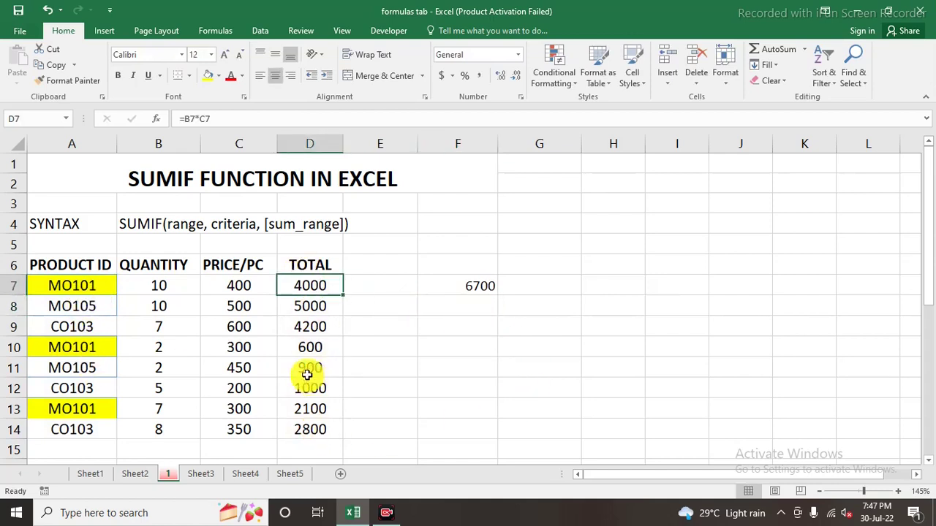
pyautogui.click(309, 349)
pyautogui.click(310, 431)
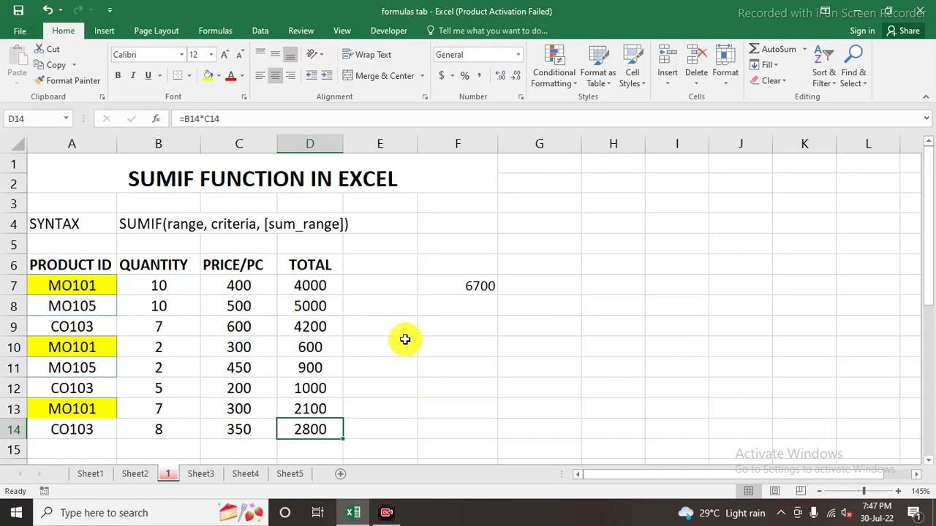
# Replace F7's typed "mo101" criterion with the absolute cell reference $A$7.
pyautogui.click(472, 288)
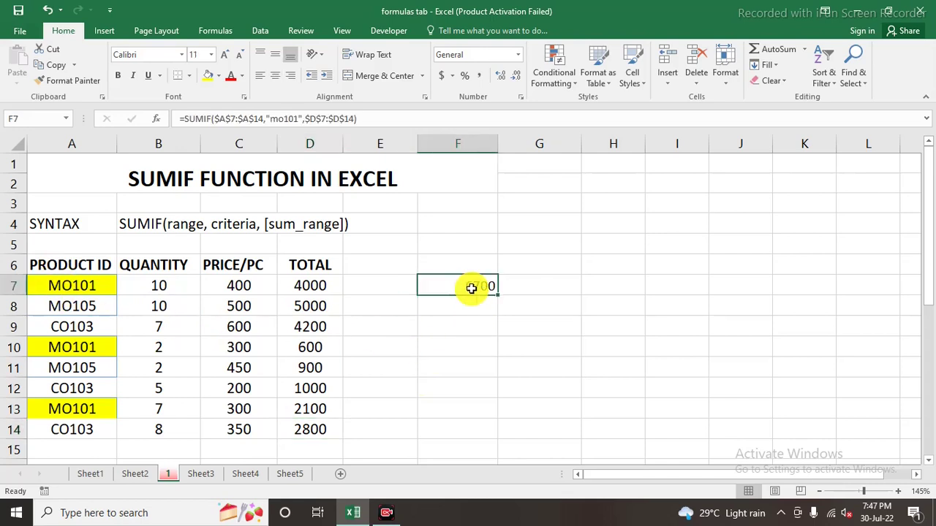
pyautogui.doubleClick(471, 288)
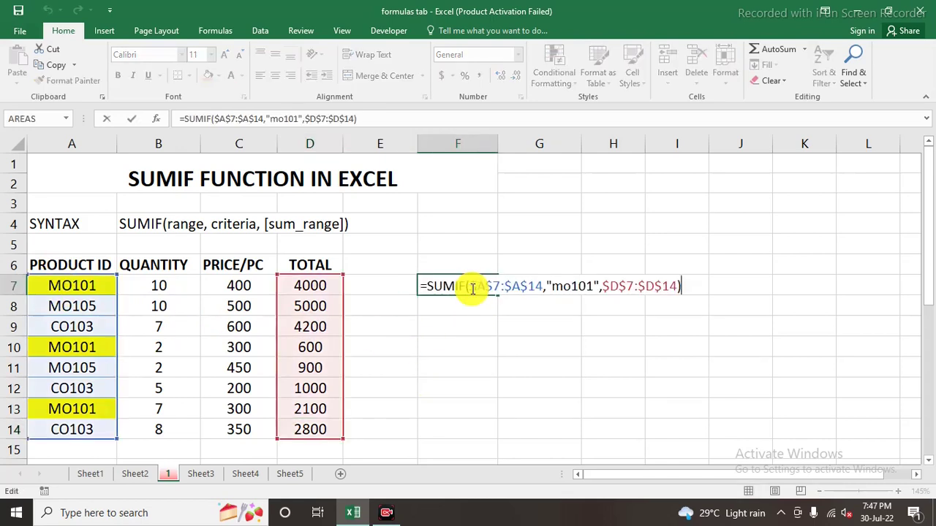
pyautogui.click(598, 286)
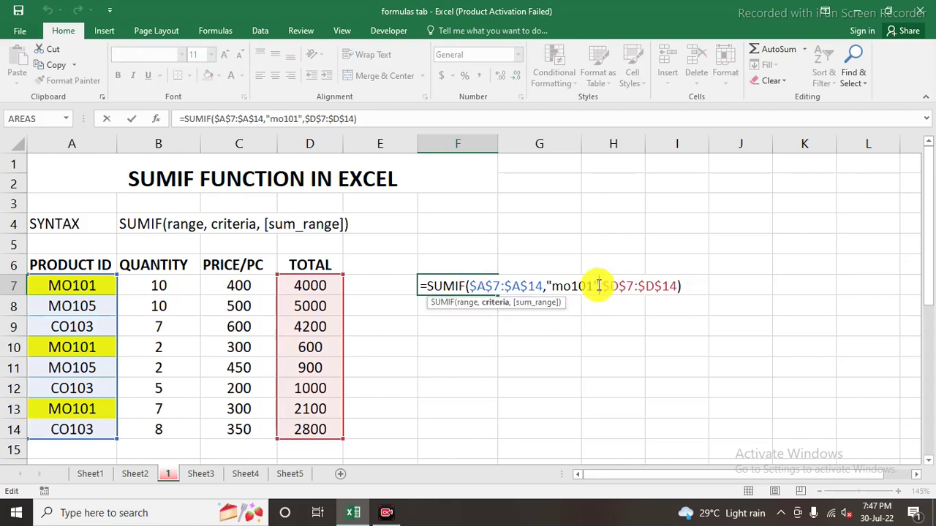
pyautogui.press('BackSpace')
pyautogui.press('BackSpace')
pyautogui.press('BackSpace')
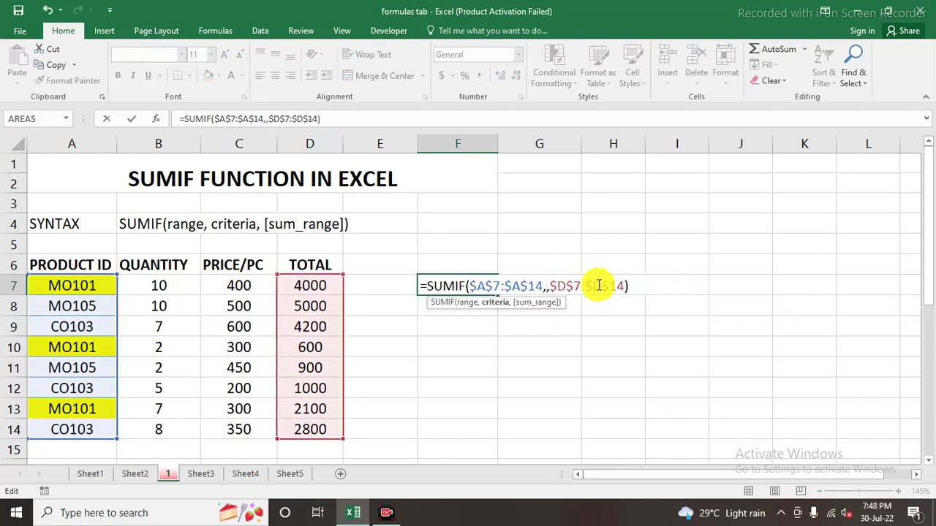
pyautogui.click(64, 287)
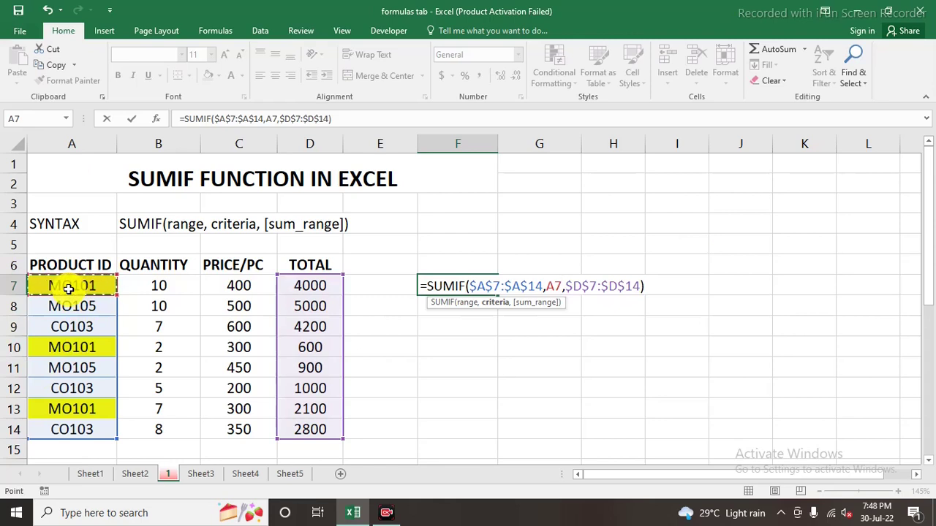
pyautogui.press('F4')
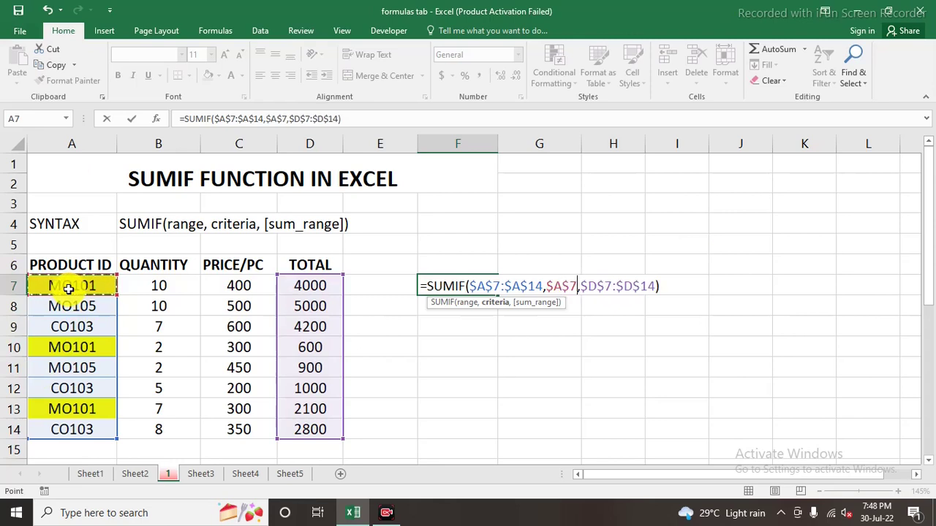
pyautogui.press('Return')
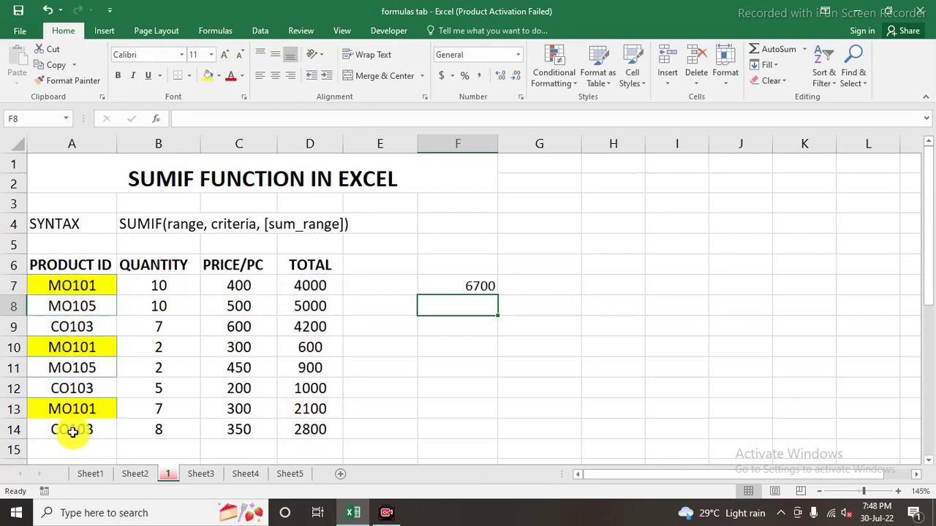
pyautogui.click(377, 285)
# Copy the MO101 product ID from A7 into cell E7.
pyautogui.click(82, 289)
pyautogui.hotkey('ctrl', 'c')
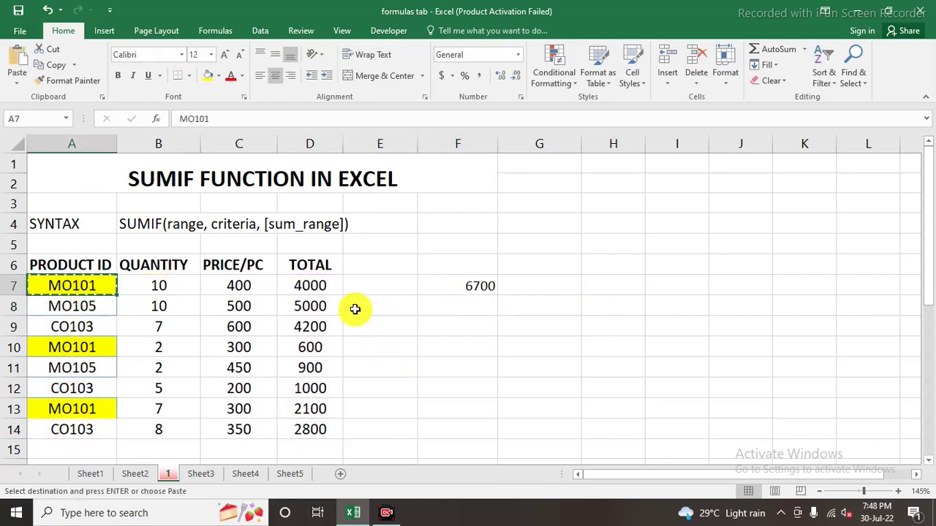
pyautogui.click(393, 283)
pyautogui.hotkey('ctrl', 'v')
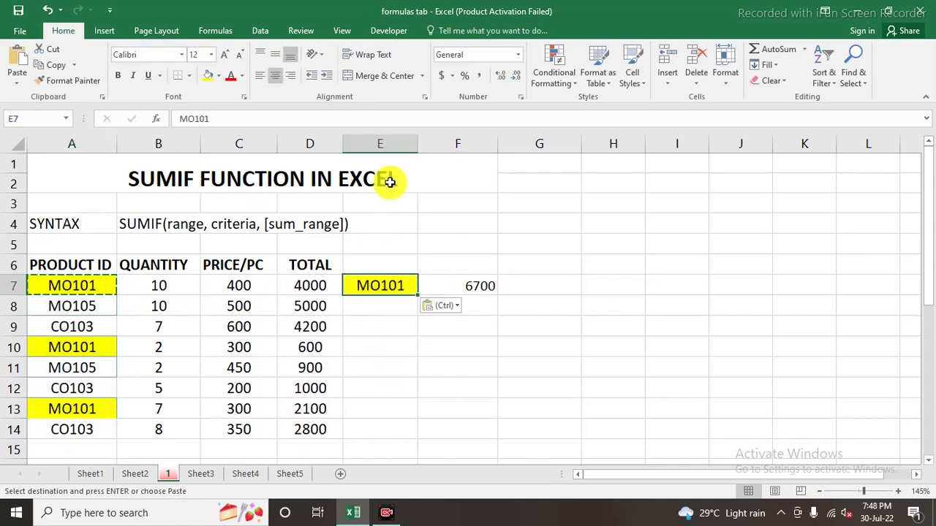
# Change F7's SUMIF criterion from $A$7 to $E$7, keeping the 6700 total.
pyautogui.click(476, 288)
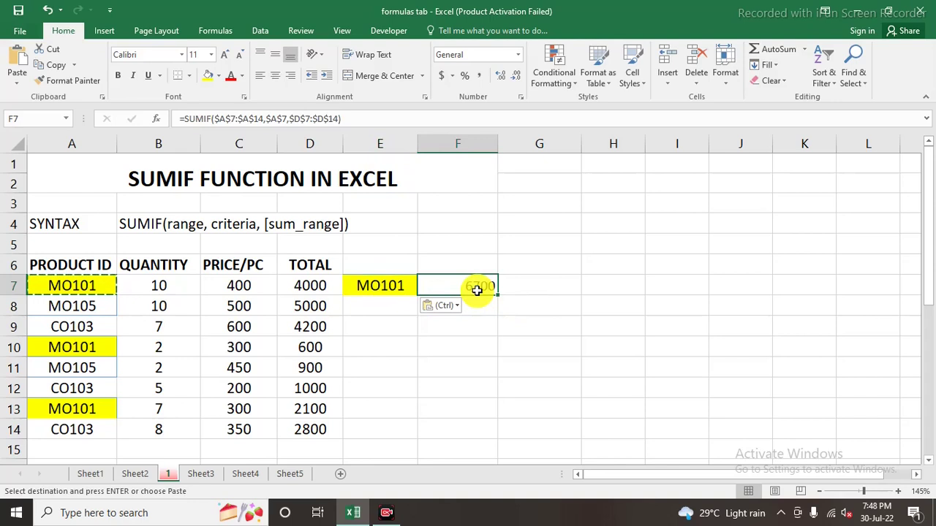
pyautogui.doubleClick(477, 290)
pyautogui.click(575, 285)
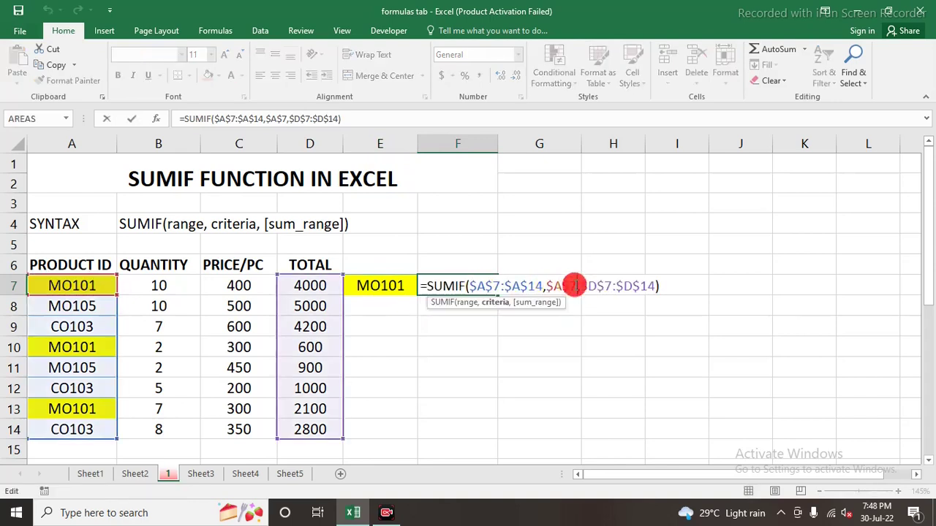
pyautogui.press('BackSpace')
pyautogui.press('BackSpace')
pyautogui.press('BackSpace')
pyautogui.press('BackSpace')
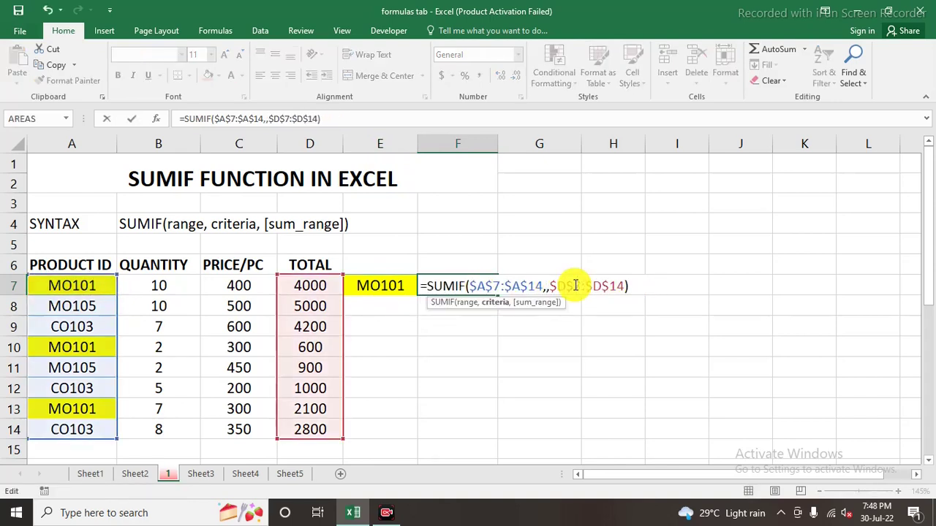
pyautogui.click(398, 287)
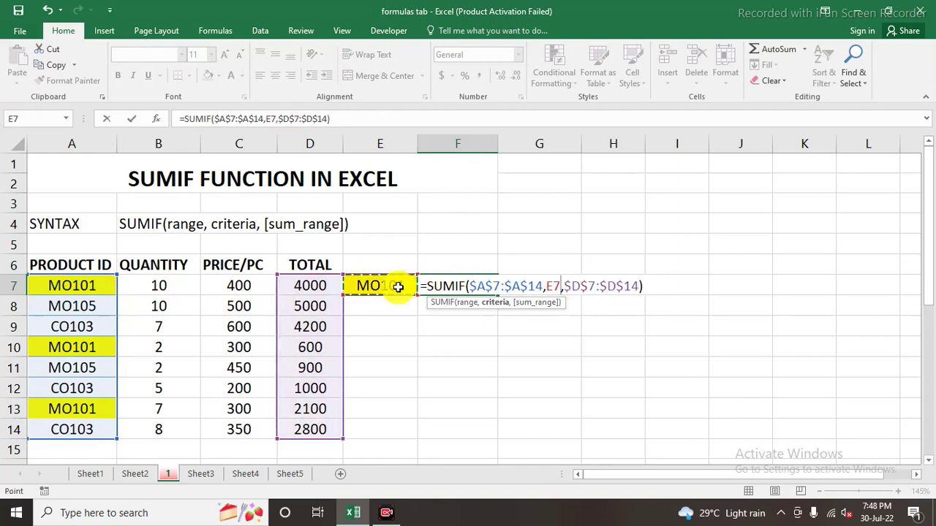
pyautogui.press('F4')
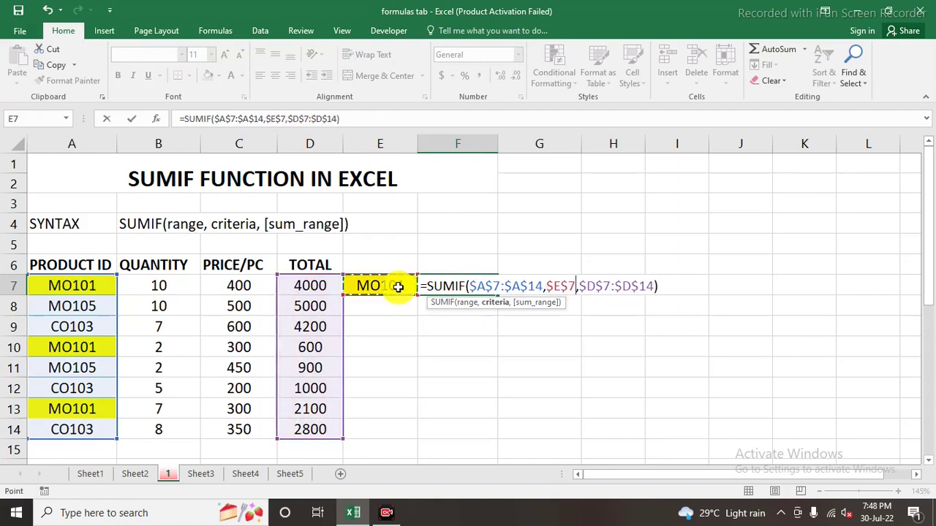
pyautogui.press('Return')
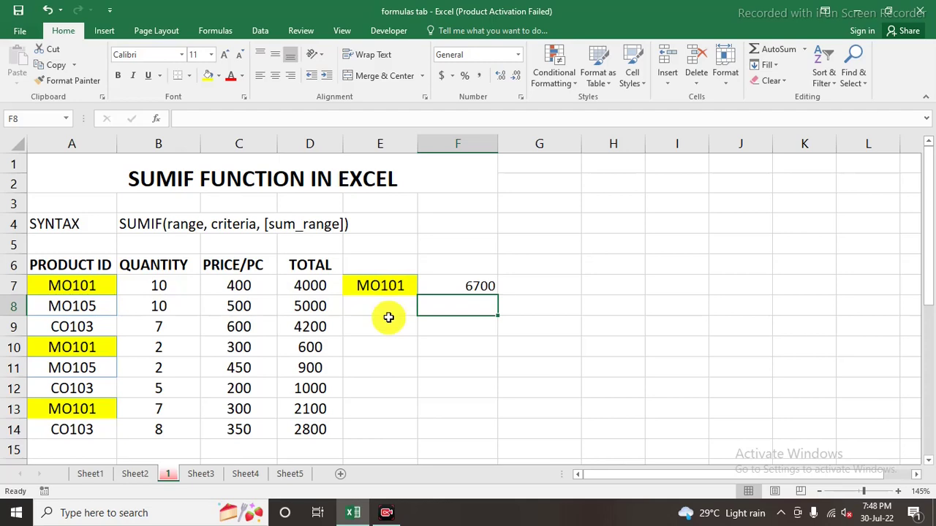
# Scroll down to the EG:2 Quantity>=70 table in rows 19–29.
pyautogui.scroll(-1, 381, 397)
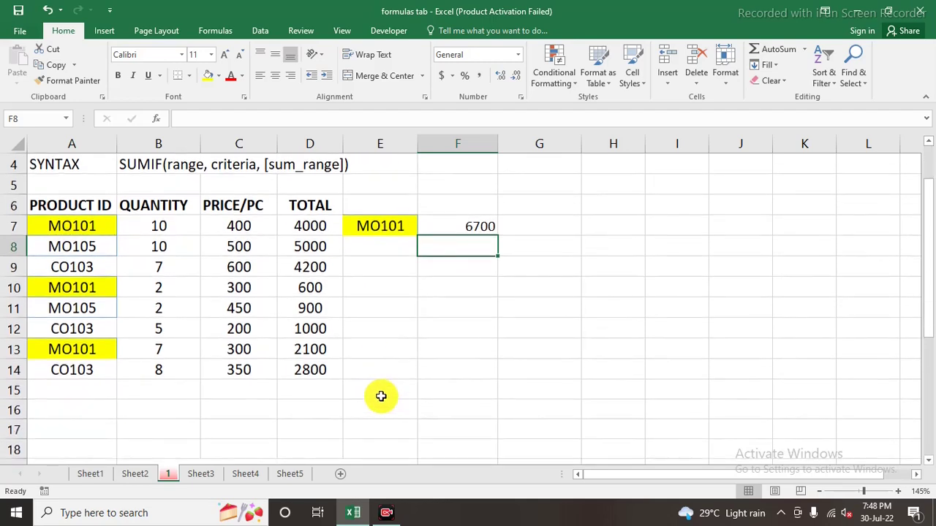
pyautogui.scroll(-2, 381, 397)
pyautogui.scroll(-1, 381, 396)
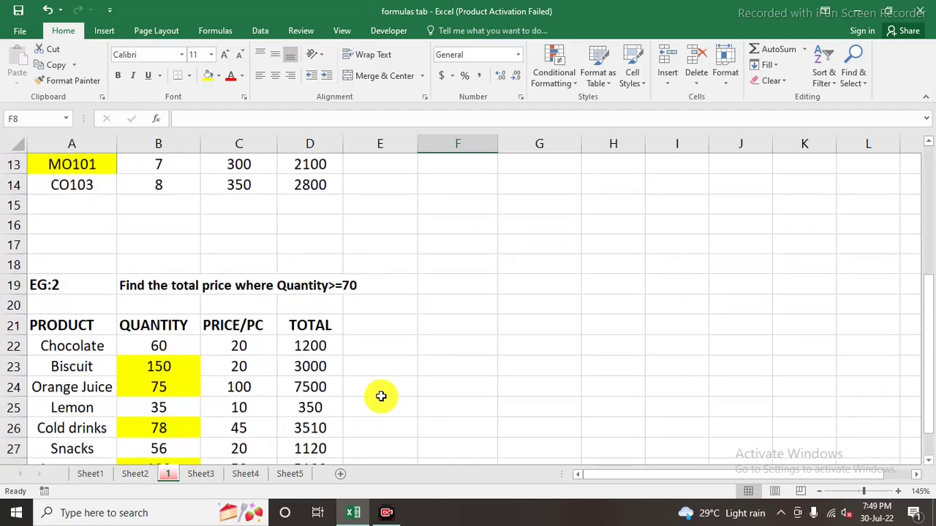
pyautogui.scroll(-1, 381, 396)
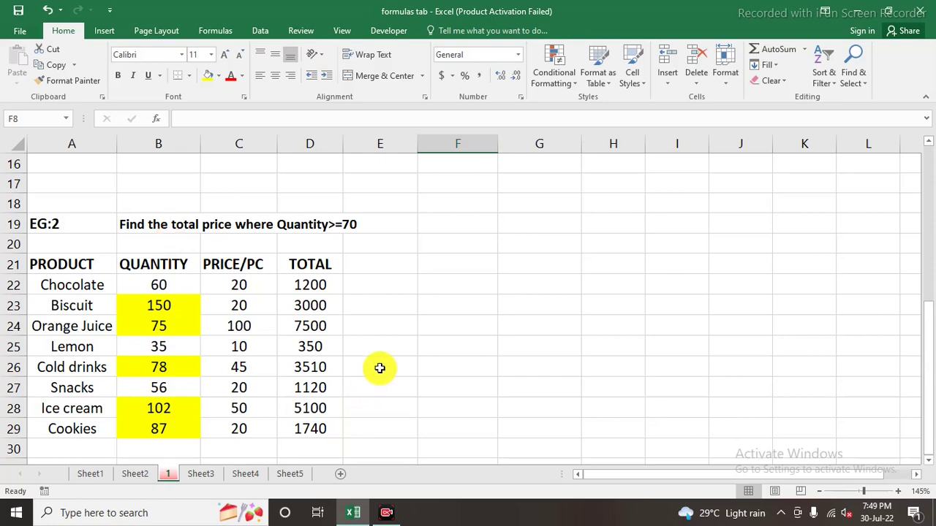
# Enter the >=70 criterion in E23, then move it to F23.
pyautogui.click(397, 310)
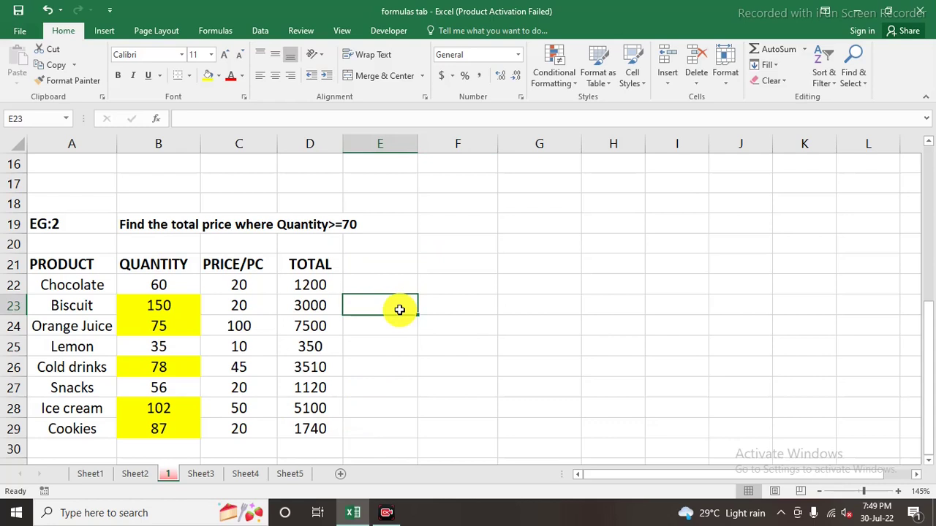
pyautogui.write('>')
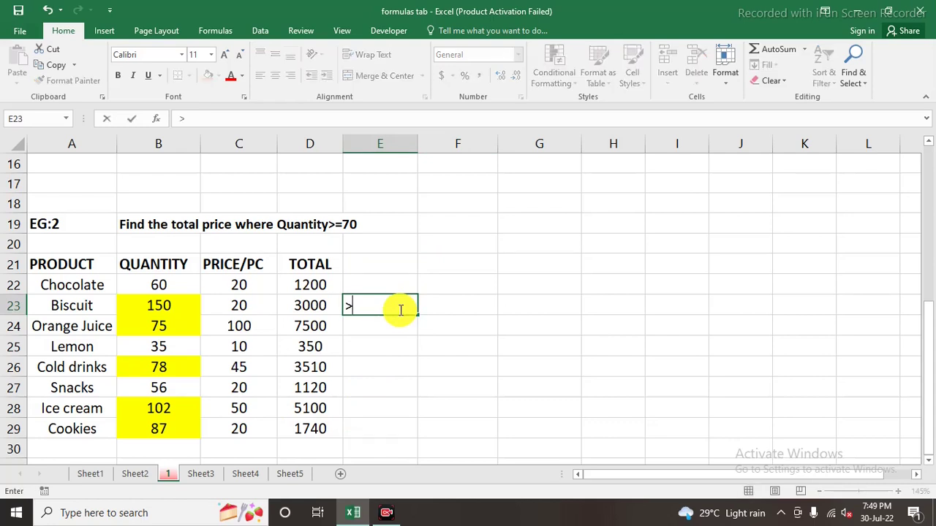
pyautogui.write('=70')
pyautogui.press('Return')
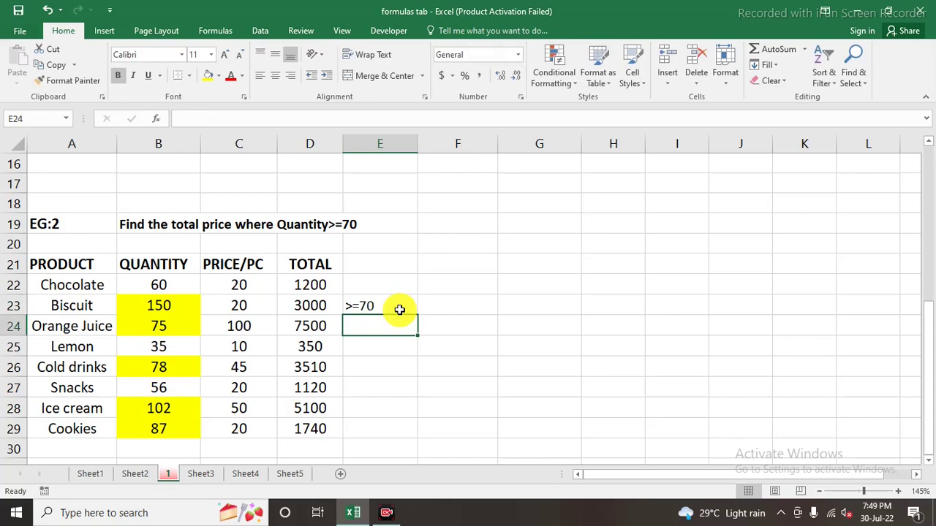
pyautogui.click(399, 310)
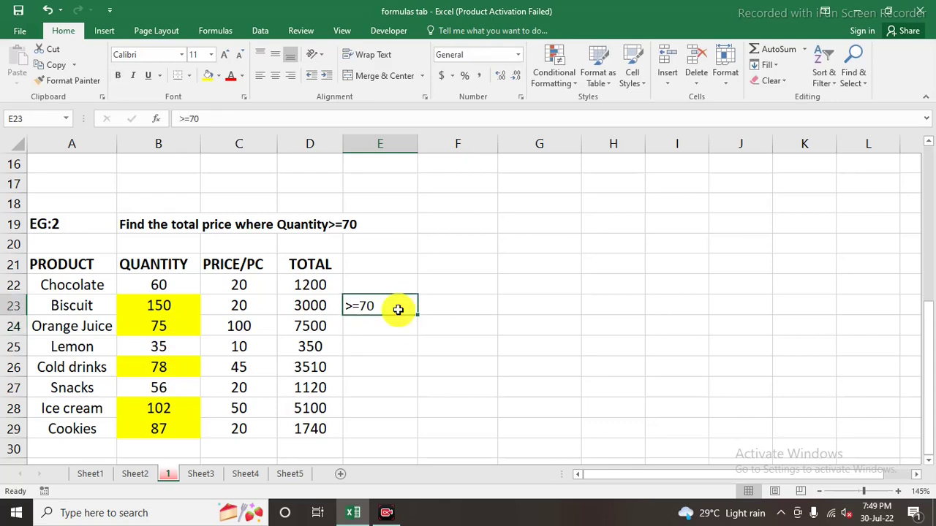
pyautogui.hotkey('ctrl', 'x')
pyautogui.click(454, 310)
pyautogui.hotkey('ctrl', 'v')
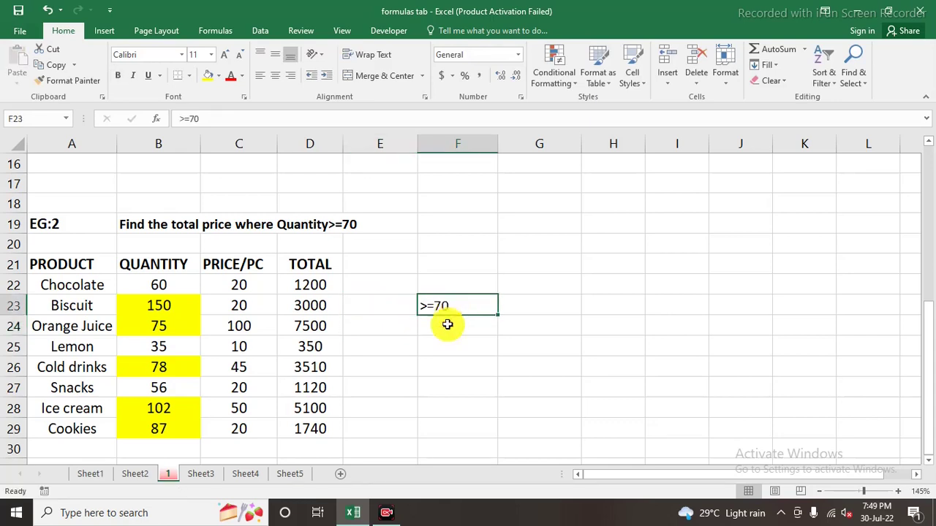
pyautogui.click(441, 346)
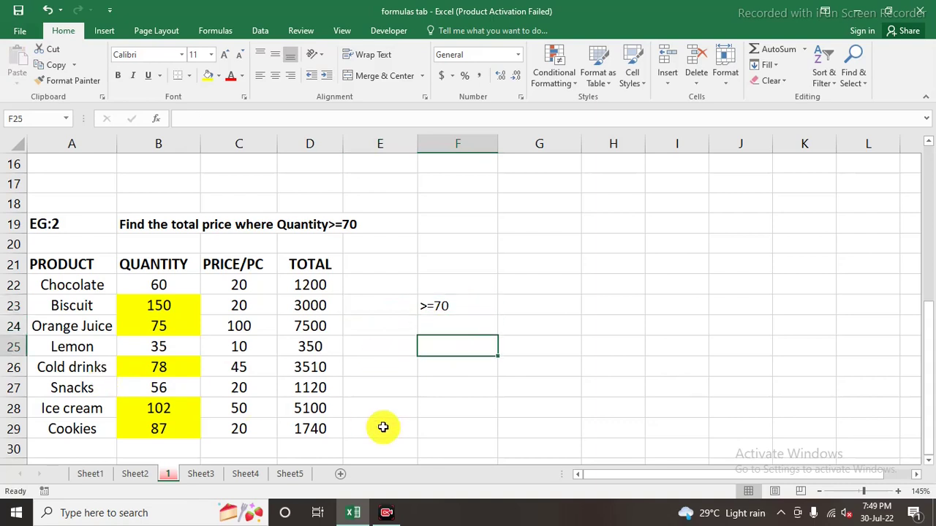
# Enter =SUMIF($B$22:$B$29,$F$23,$D$22:$D$29) in F25, returning 20850.
pyautogui.write('=su')
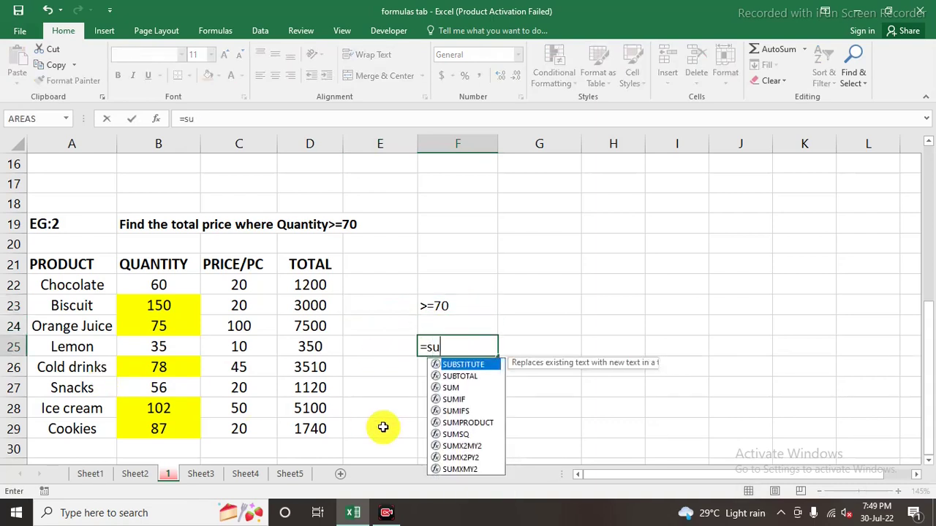
pyautogui.write('mif(')
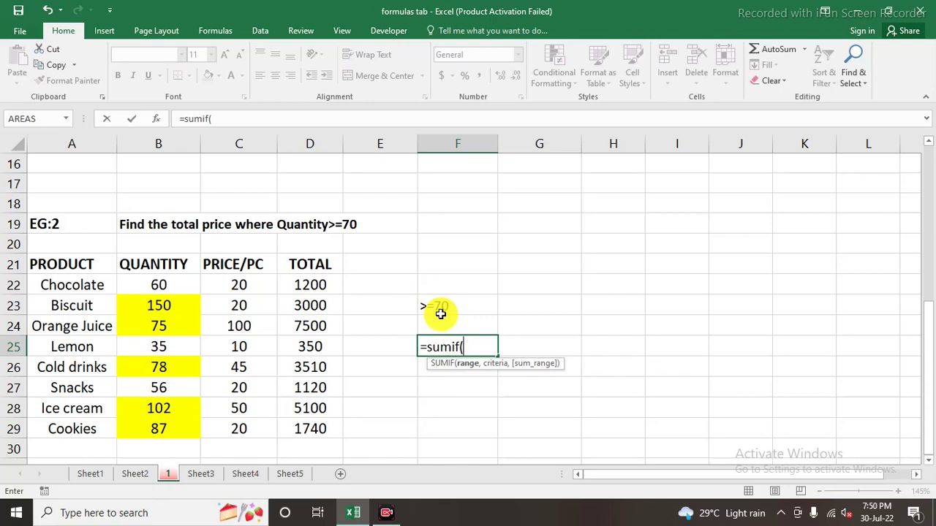
pyautogui.moveTo(171, 284); pyautogui.dragTo(174, 435)
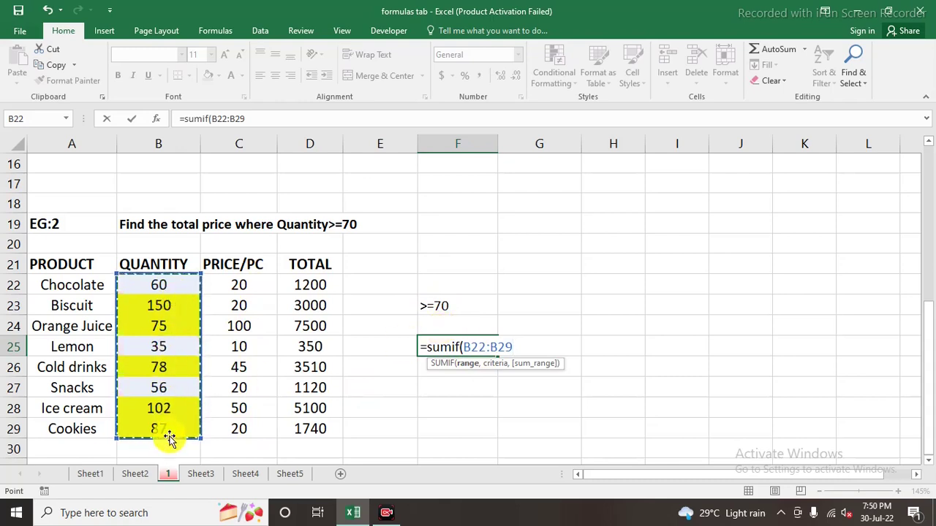
pyautogui.press('F4')
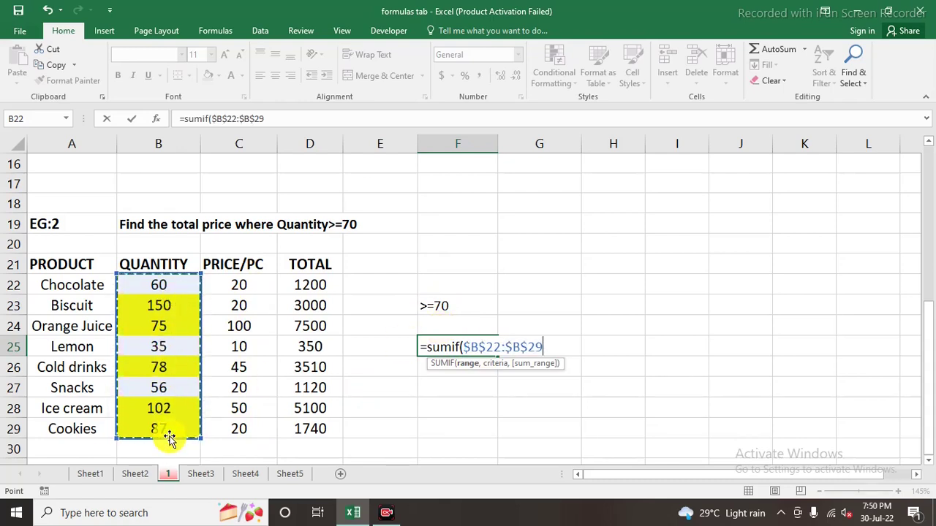
pyautogui.write(',')
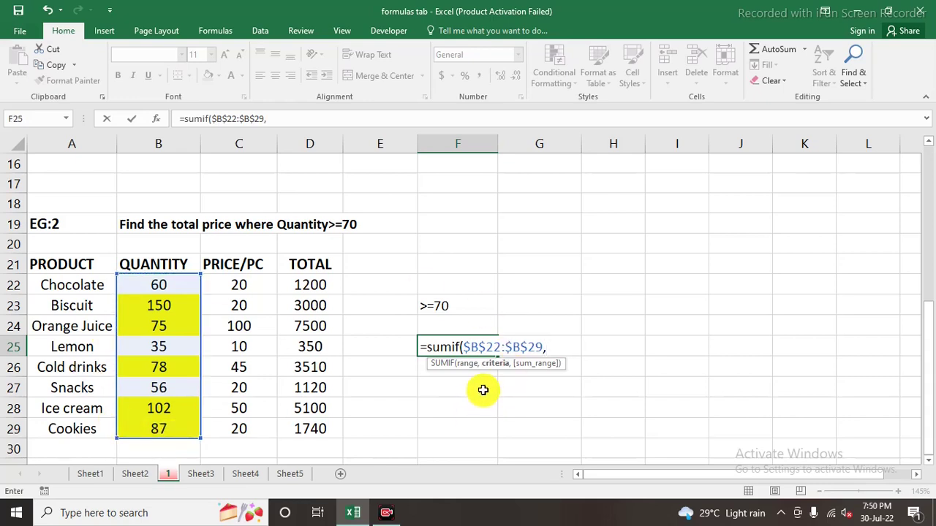
pyautogui.click(438, 308)
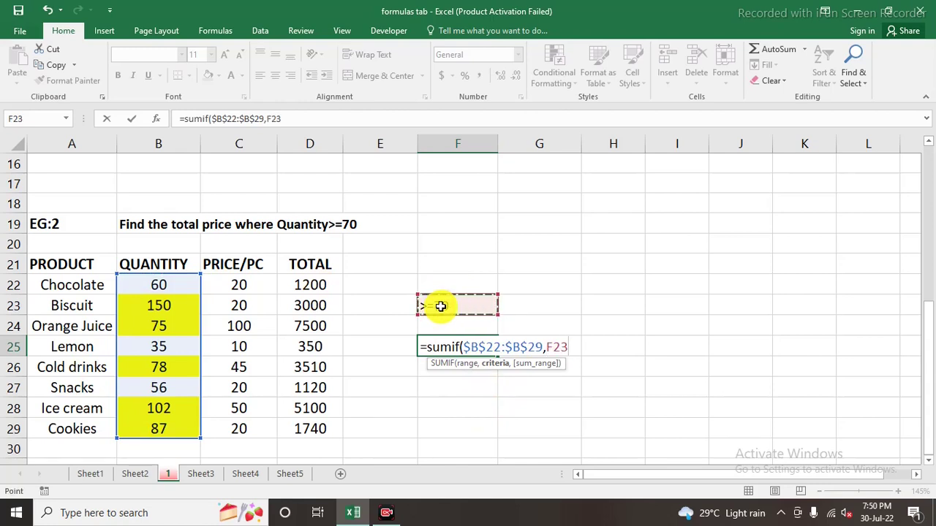
pyautogui.press('F4')
pyautogui.write('$F$23,')
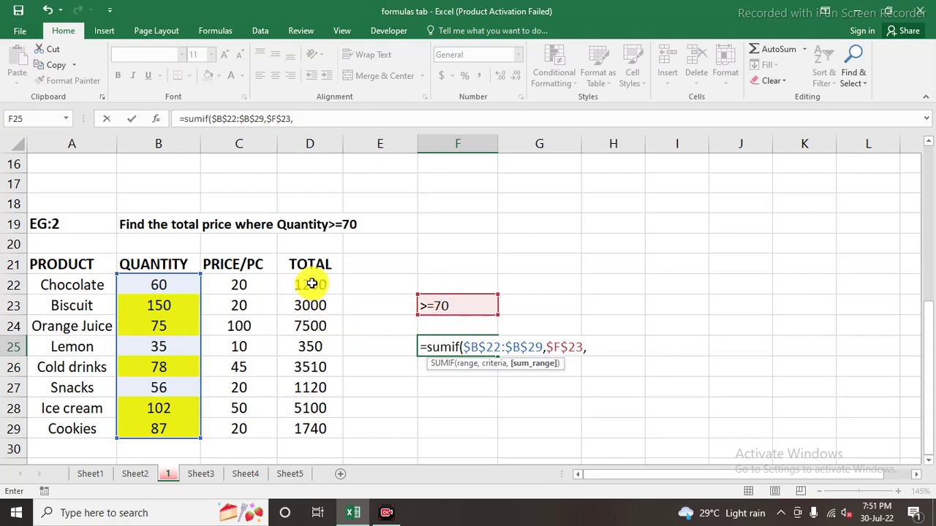
pyautogui.moveTo(312, 284); pyautogui.dragTo(310, 424)
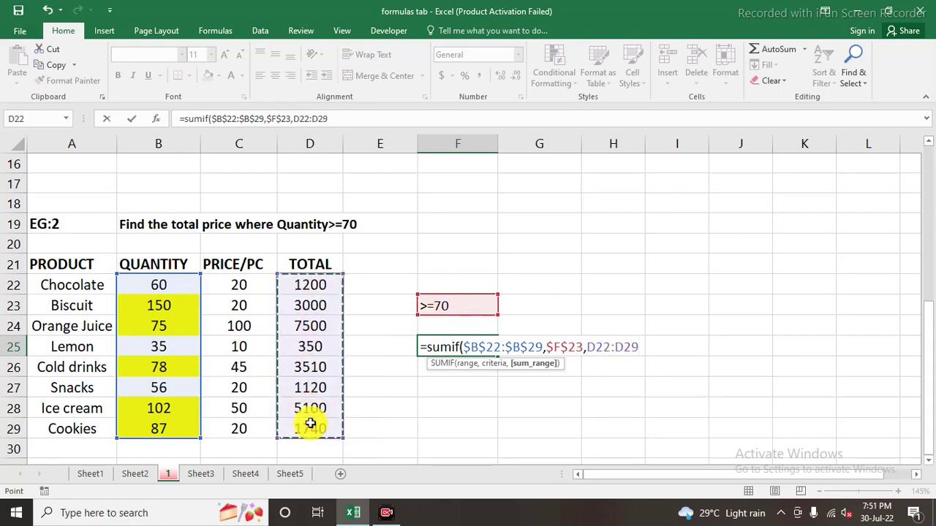
pyautogui.press('F4')
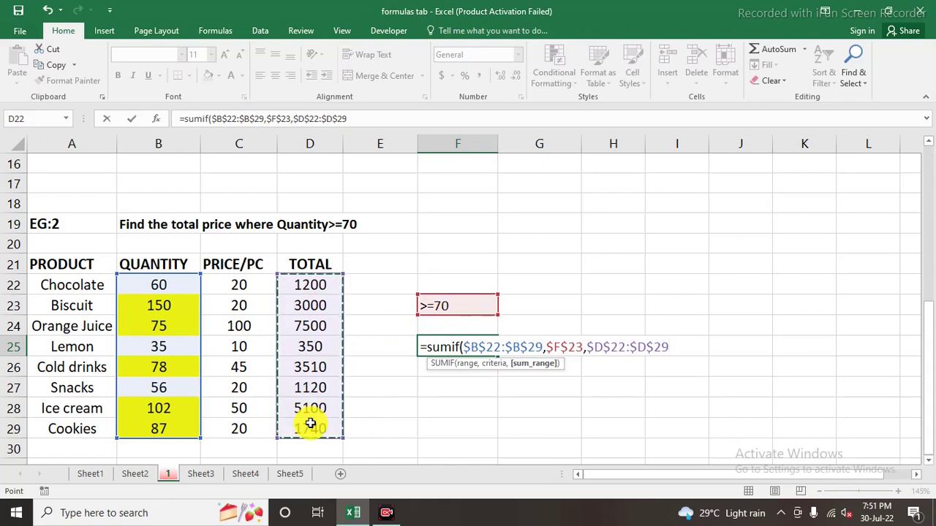
pyautogui.press('Return')
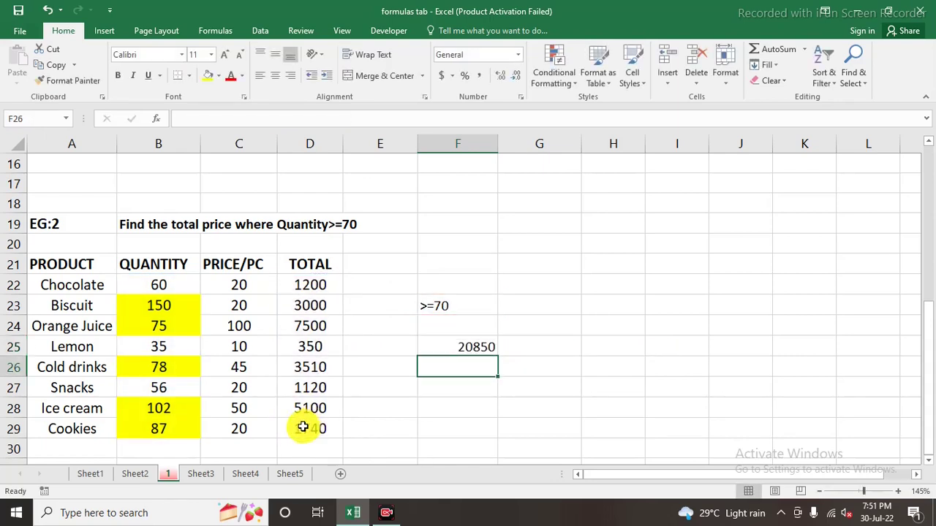
pyautogui.click(477, 342)
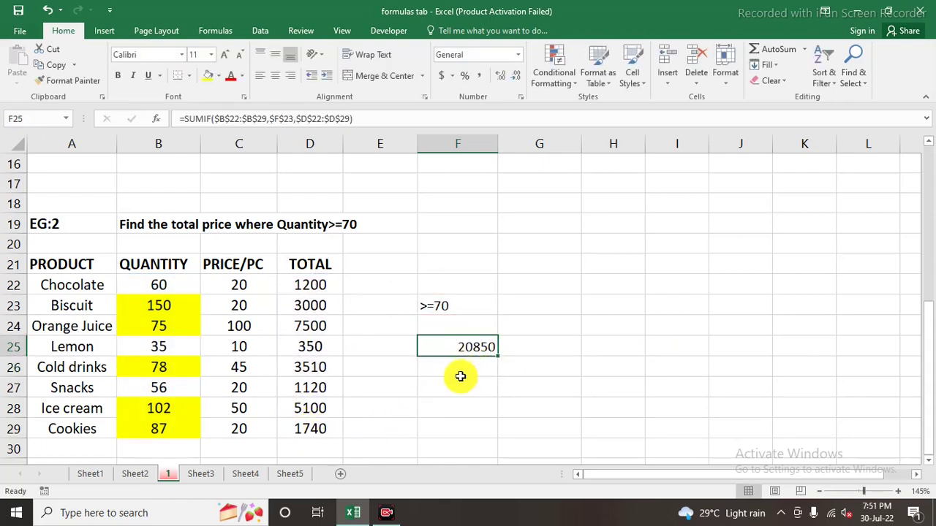
pyautogui.click(462, 386)
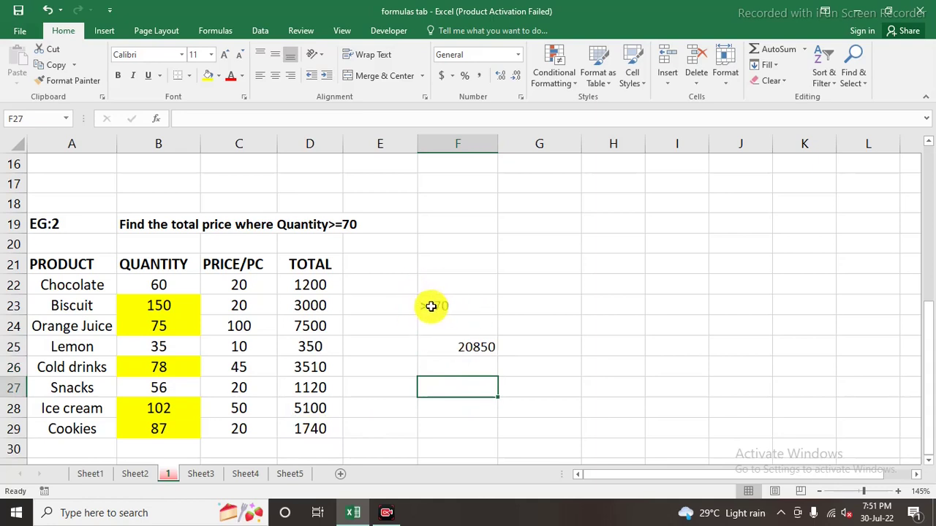
# Enter =SUMIF($B$22:$B$29,">=70",$D$22:$D$29) in F27, also returning 20850.
pyautogui.write('=su')
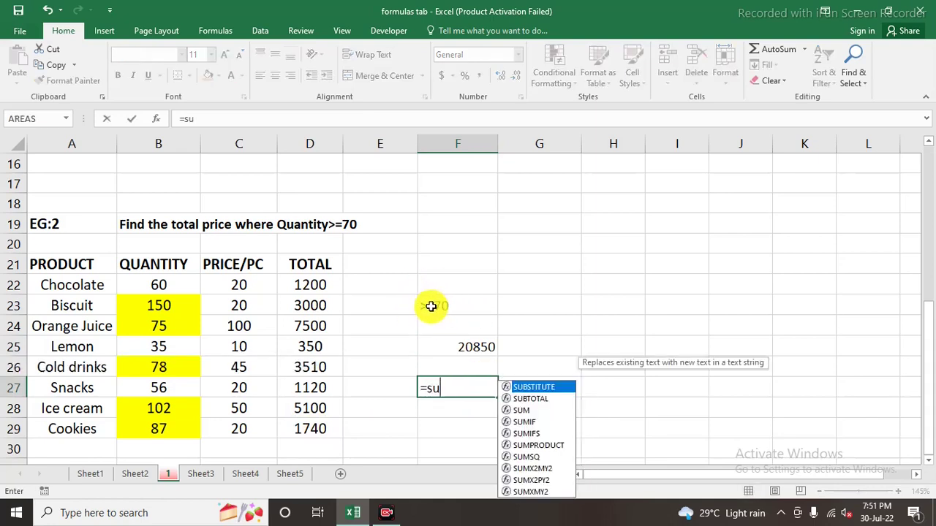
pyautogui.write('mif(')
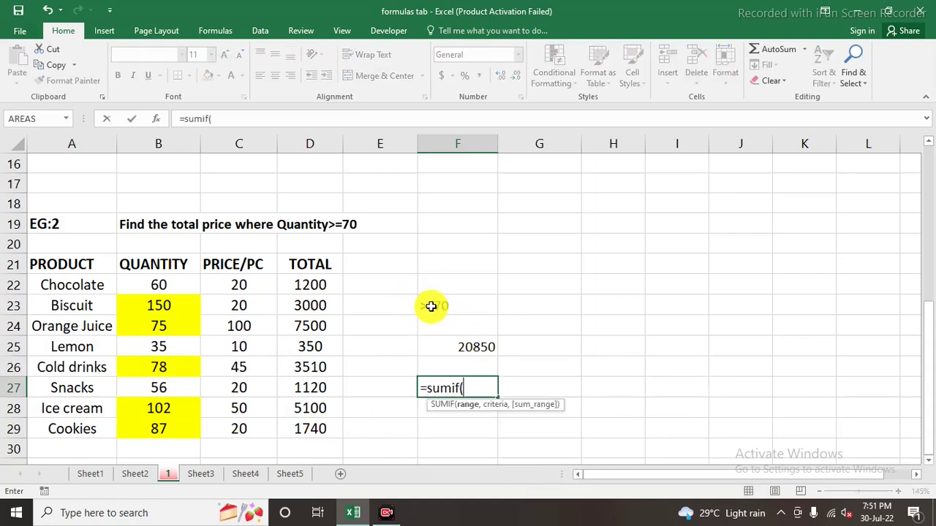
pyautogui.moveTo(167, 287); pyautogui.dragTo(168, 431)
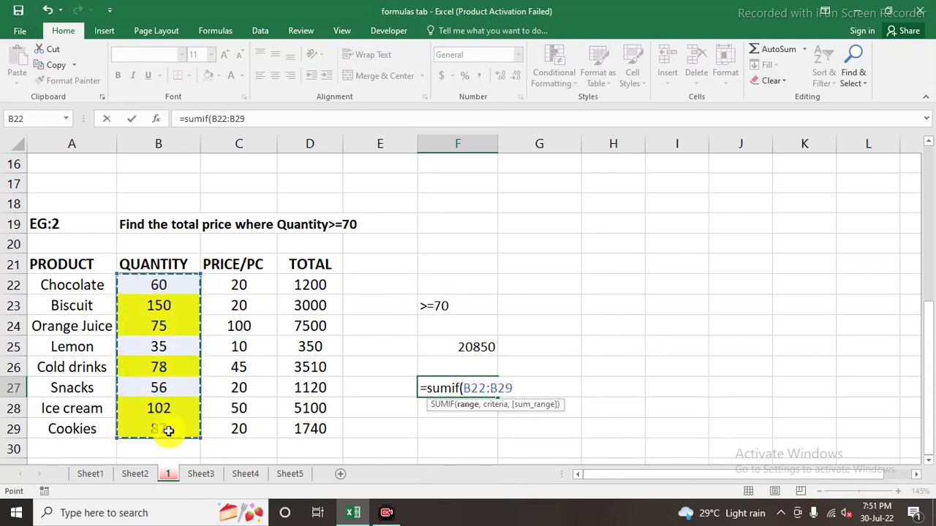
pyautogui.press('F4')
pyautogui.write('$B$29,')
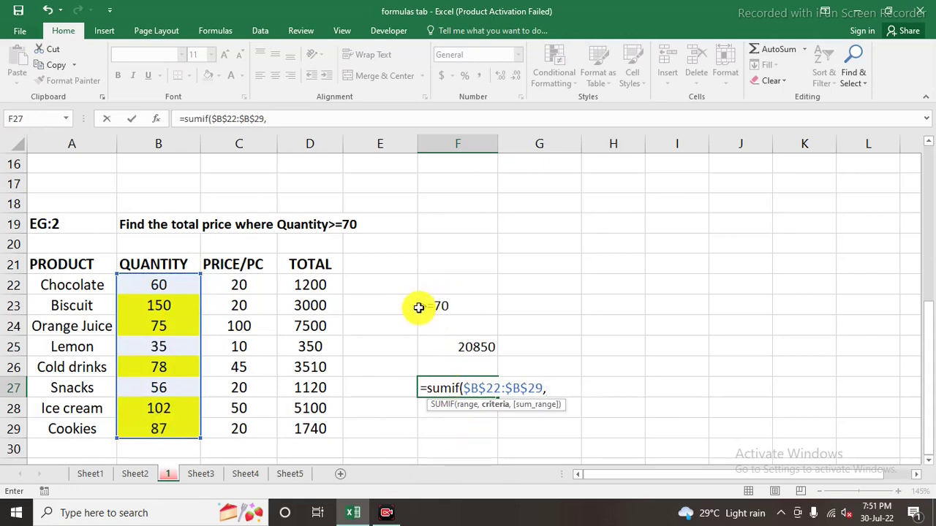
pyautogui.write('"')
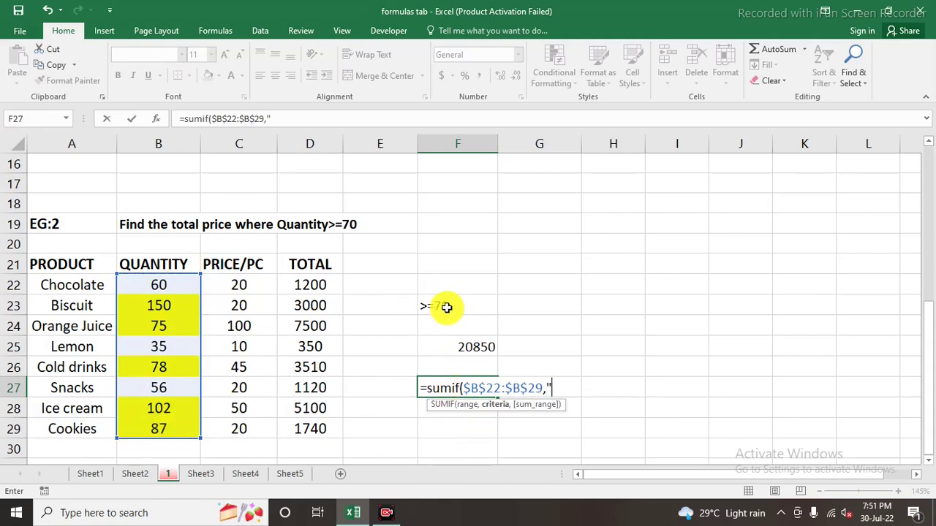
pyautogui.write('>')
pyautogui.write('=70')
pyautogui.write('",')
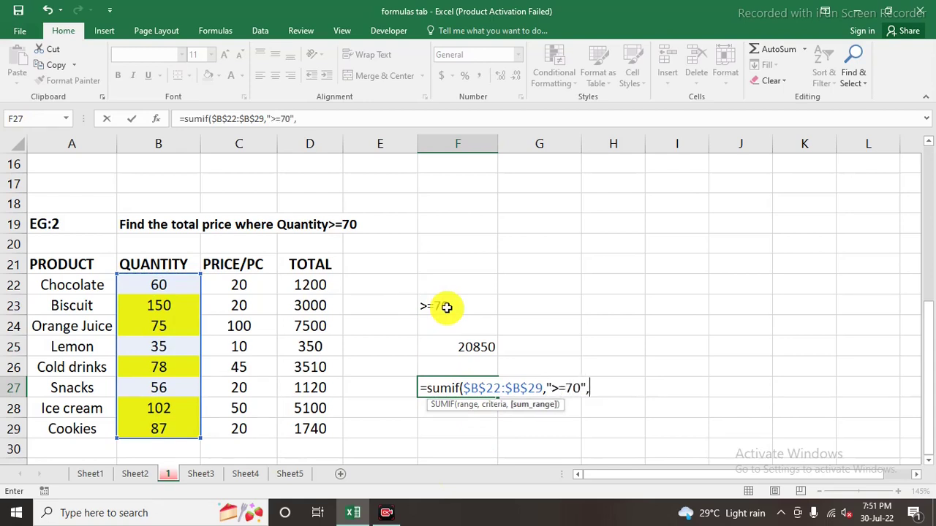
pyautogui.moveTo(303, 286); pyautogui.dragTo(301, 427)
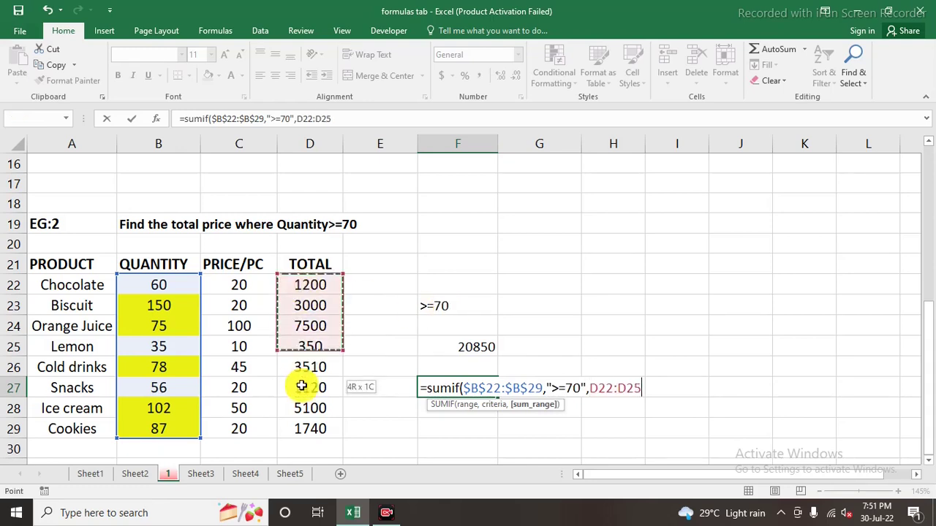
pyautogui.press('F4')
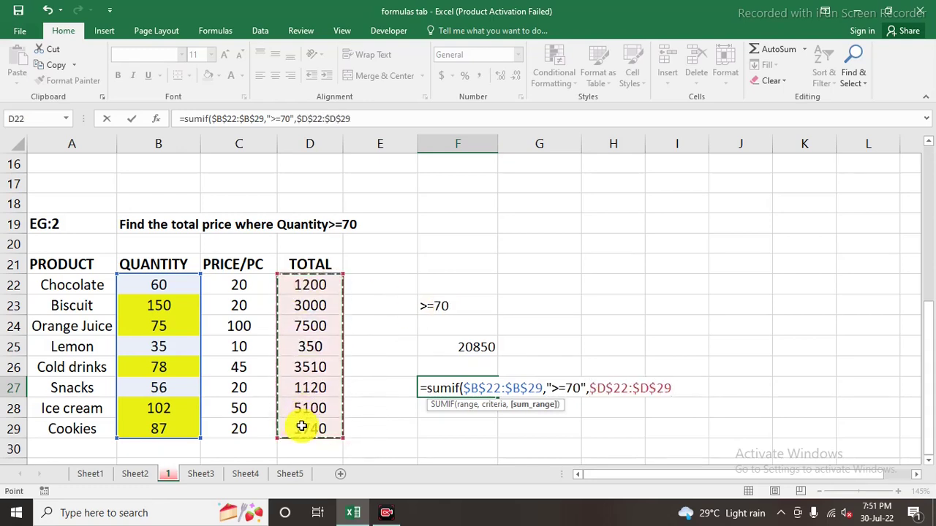
pyautogui.write(')')
pyautogui.press('Return')
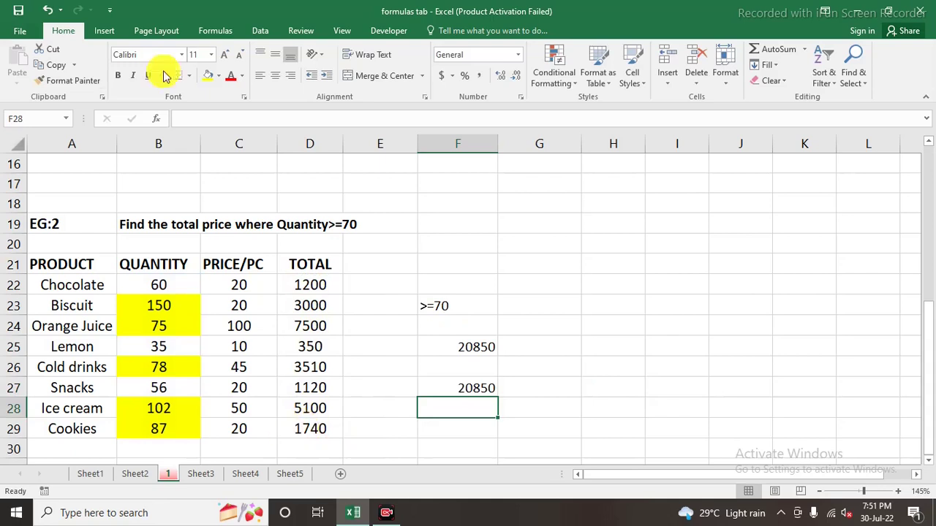